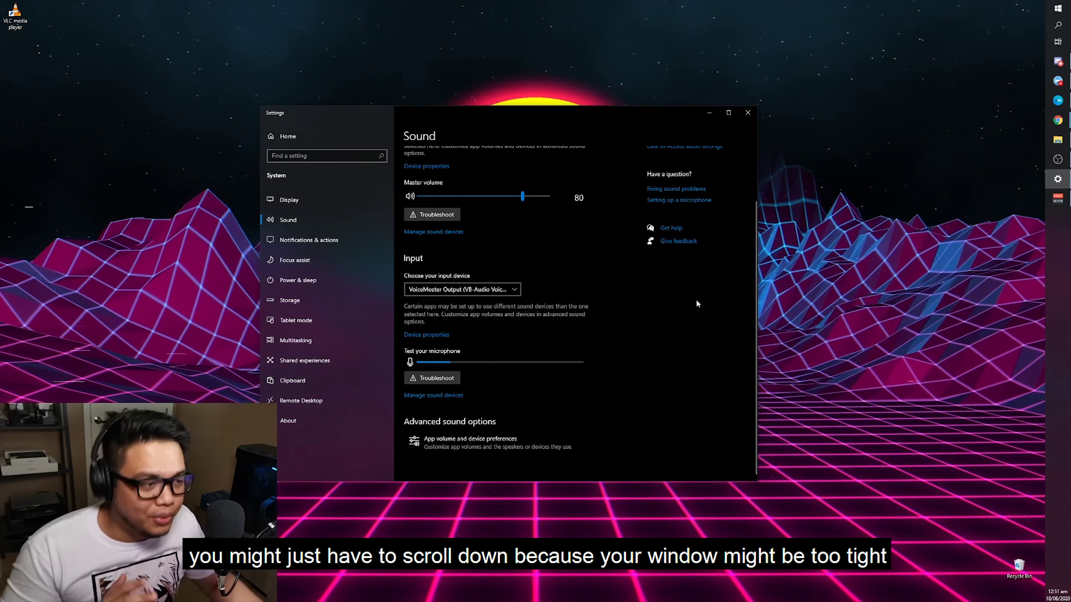
# Open the list of recording devices in the Sound Control Panel and select the Realtek High Definition Audio microphone.
pyautogui.scroll(3, 696, 304)
pyautogui.click(670, 182)
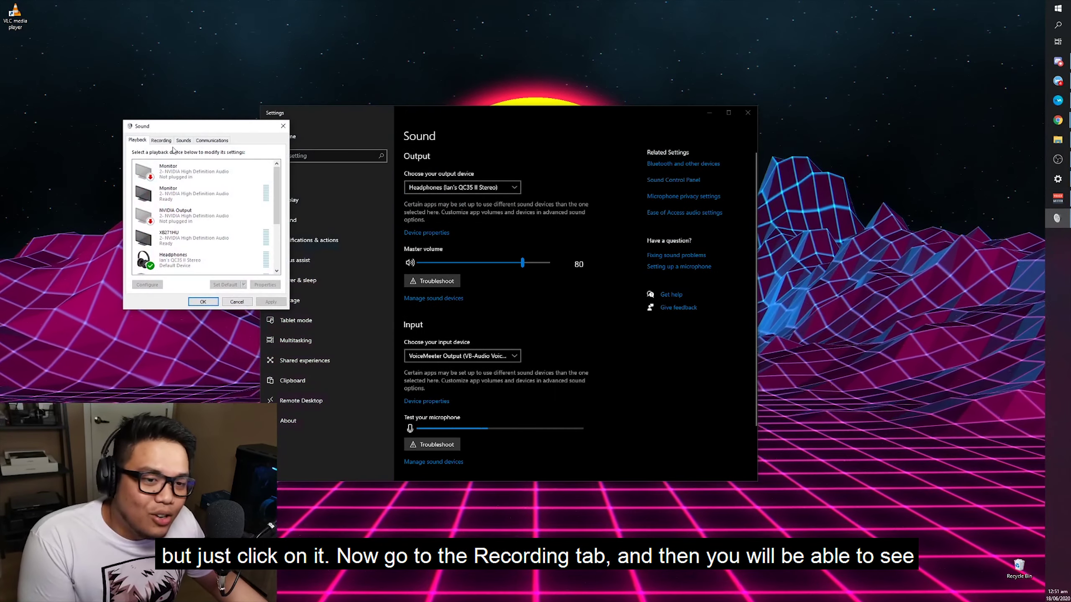
pyautogui.click(162, 140)
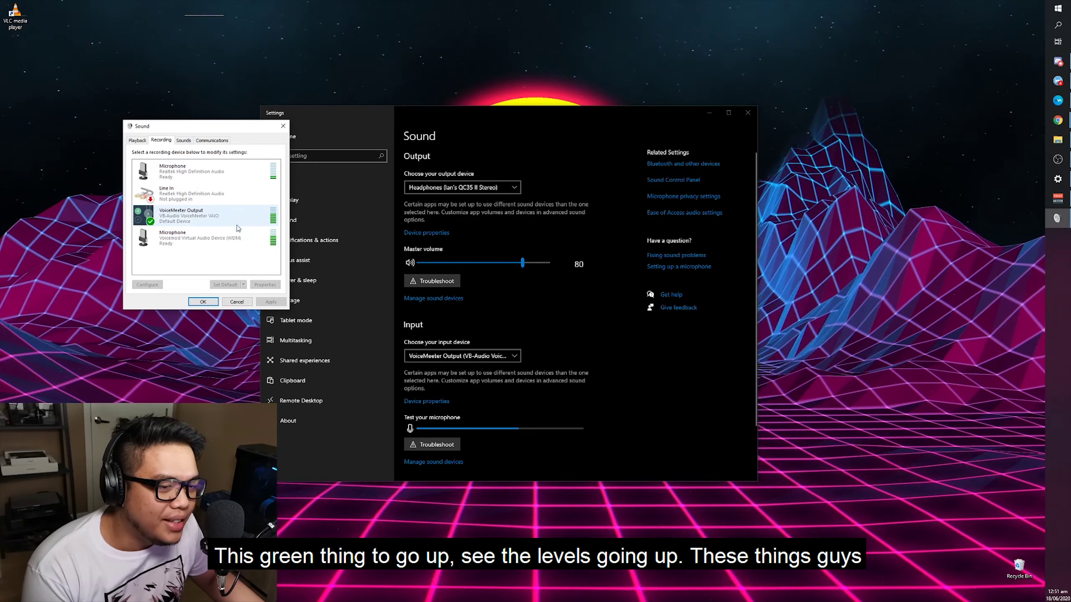
pyautogui.click(234, 178)
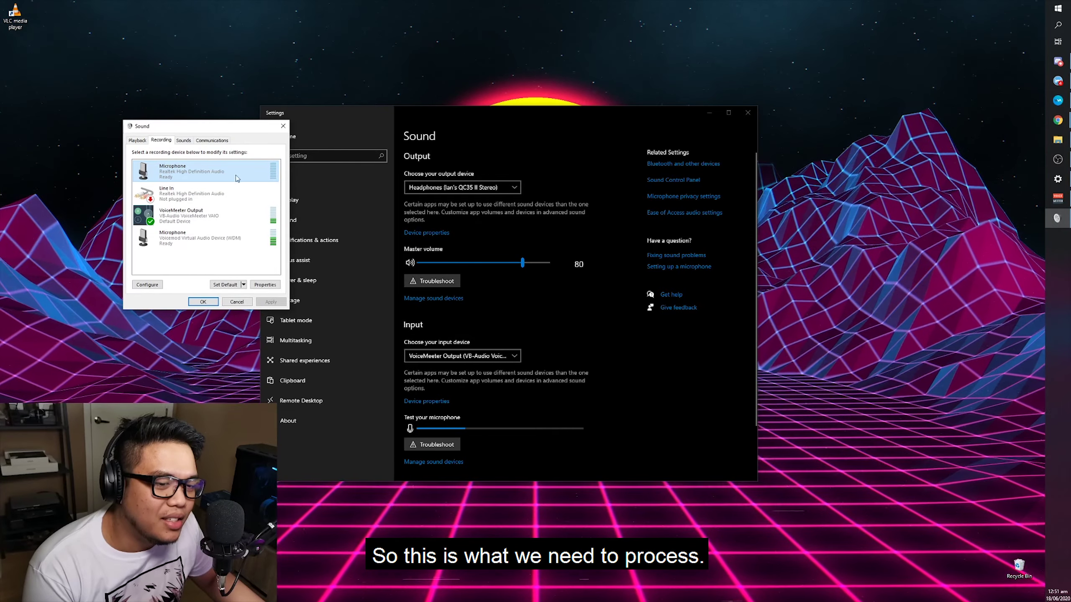
# Check the level and boost in the Realtek microphone's properties, and close both sound dialogs.
pyautogui.rightClick(231, 175)
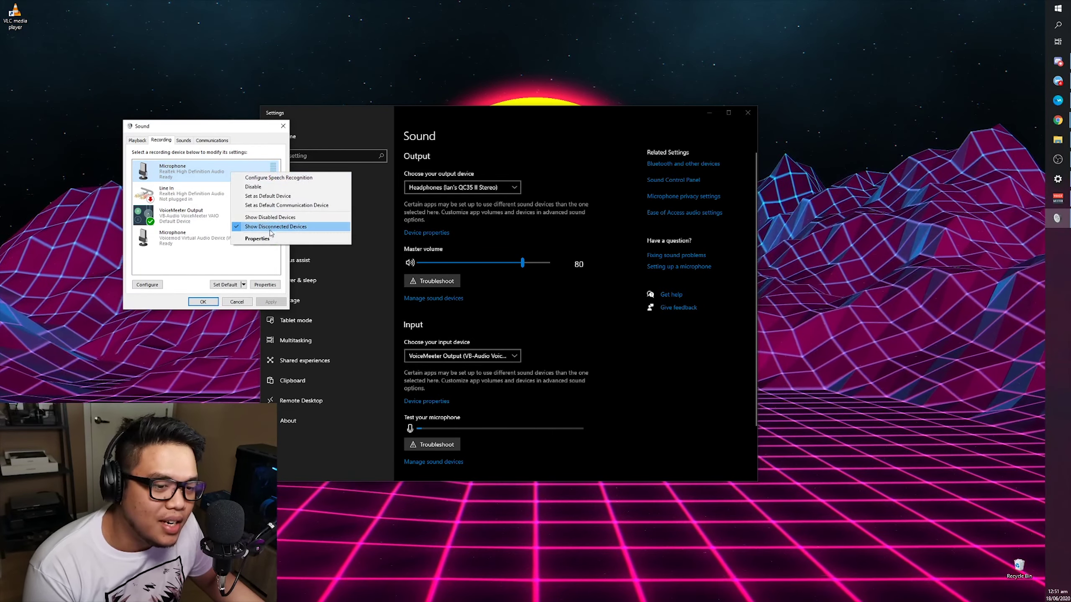
pyautogui.click(257, 239)
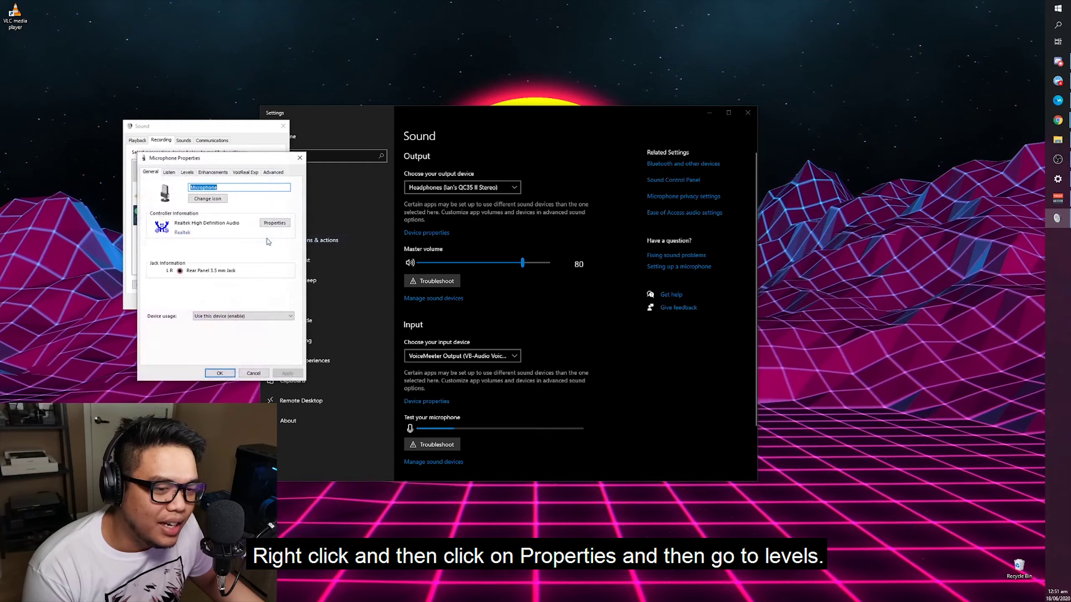
pyautogui.click(188, 173)
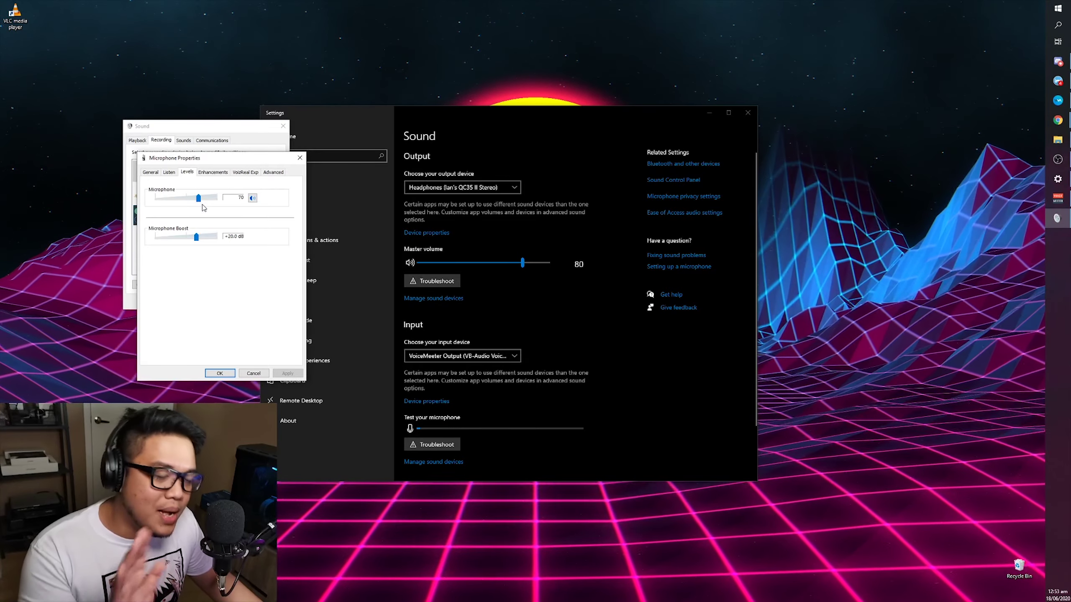
pyautogui.click(219, 374)
pyautogui.click(209, 305)
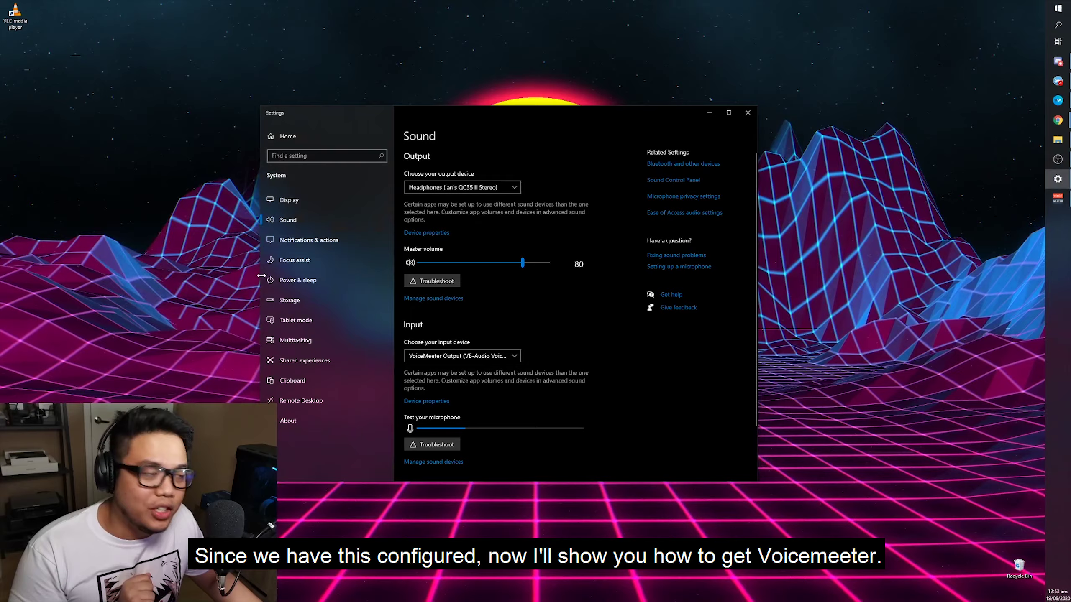
# Switch to the Chrome window with the new tab and open the VB-Audio VoiceMeeter page.
pyautogui.moveTo(1055, 126)
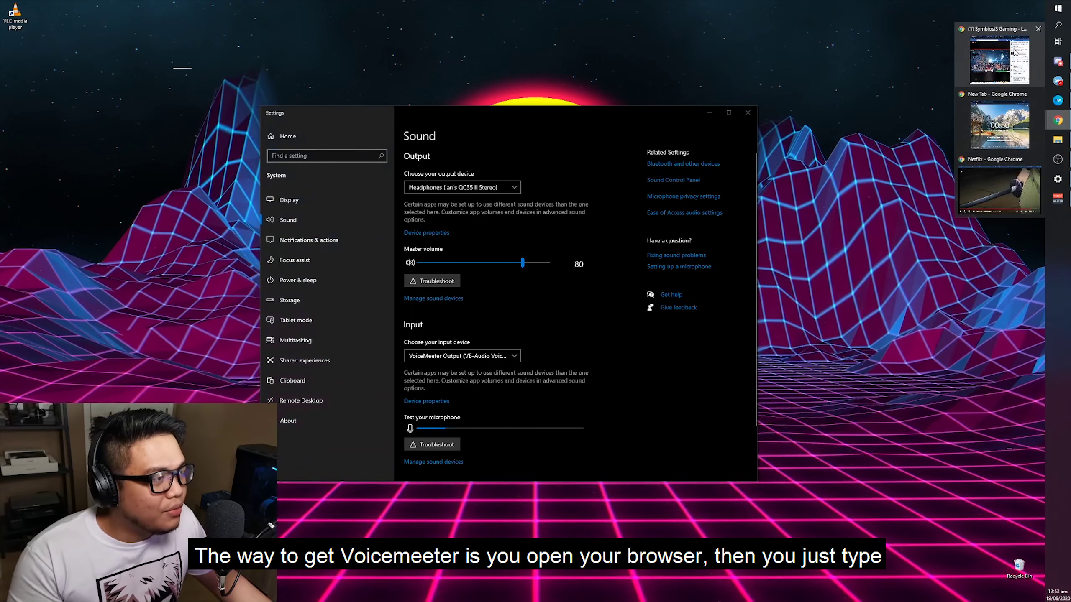
pyautogui.click(1007, 109)
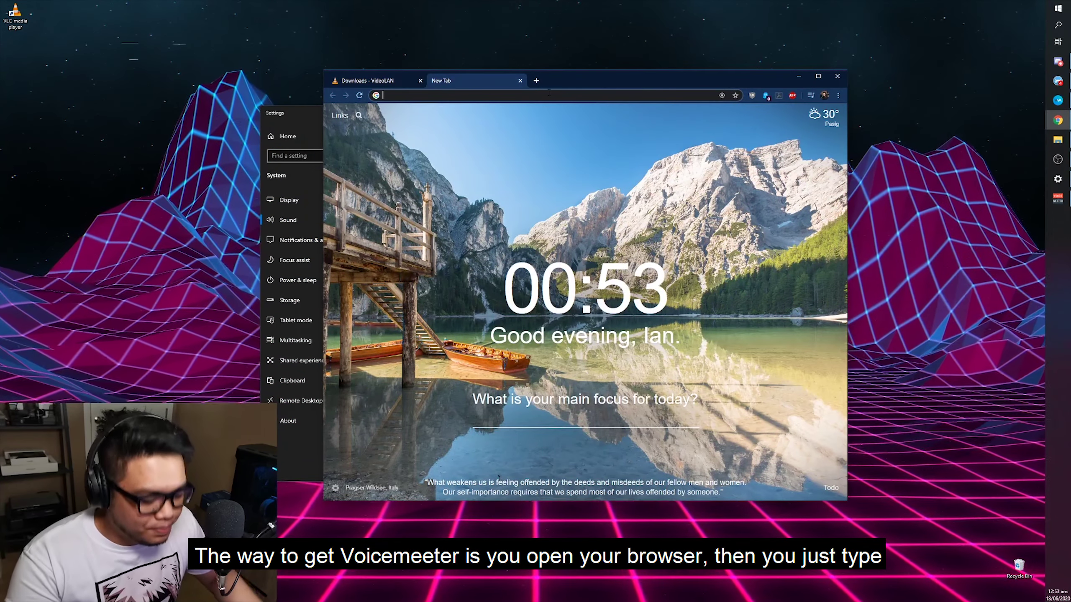
pyautogui.write('voicemeeter')
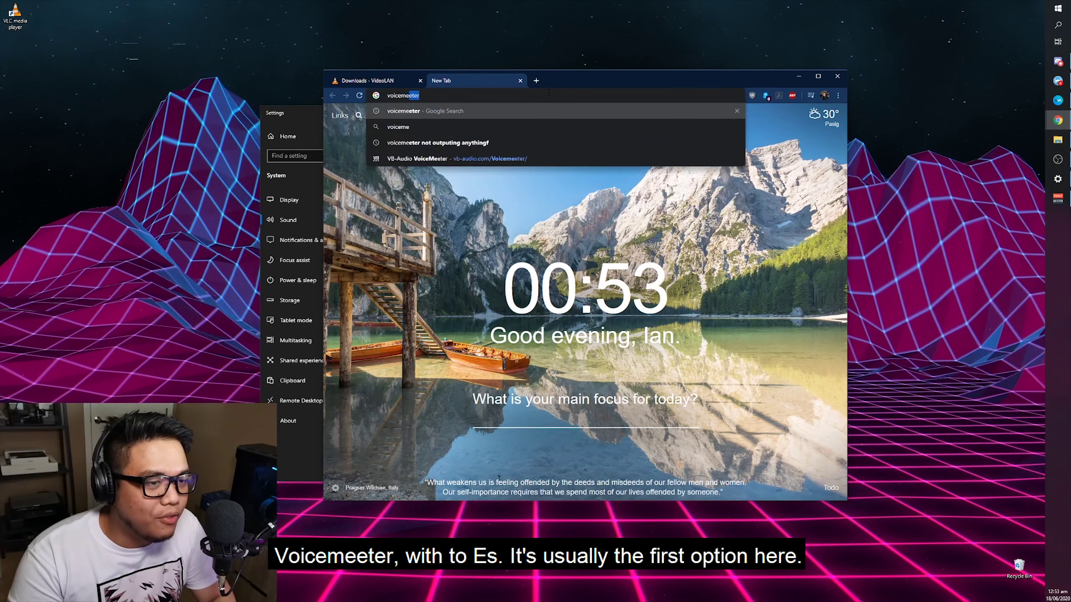
pyautogui.press('Return')
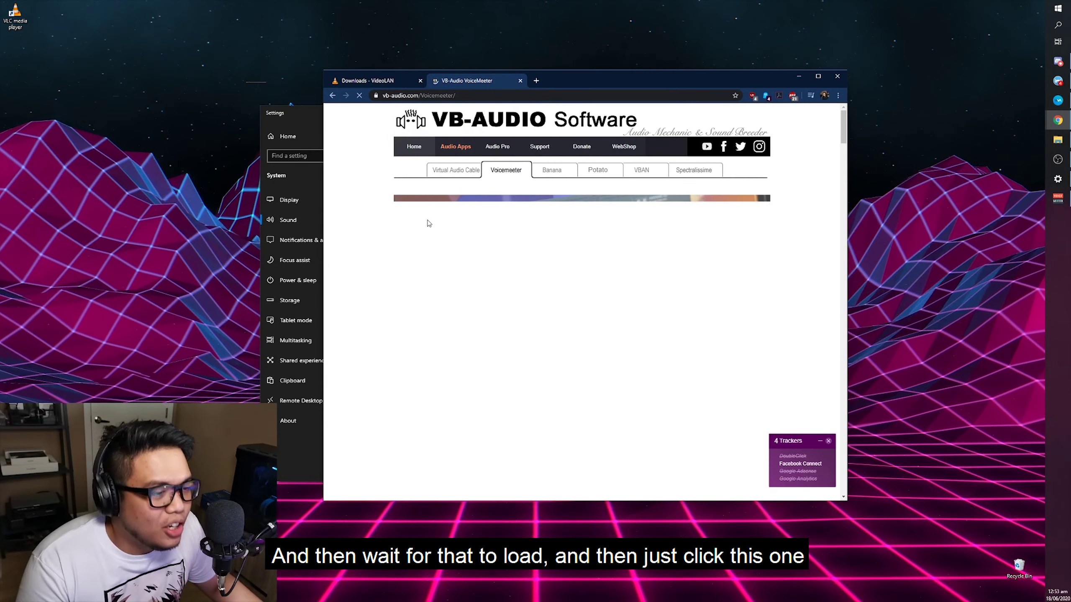
# Try to download the Voicemeeter 1.0.7.3 EXE installer.
pyautogui.scroll(-10, 433, 214)
pyautogui.scroll(5, 433, 276)
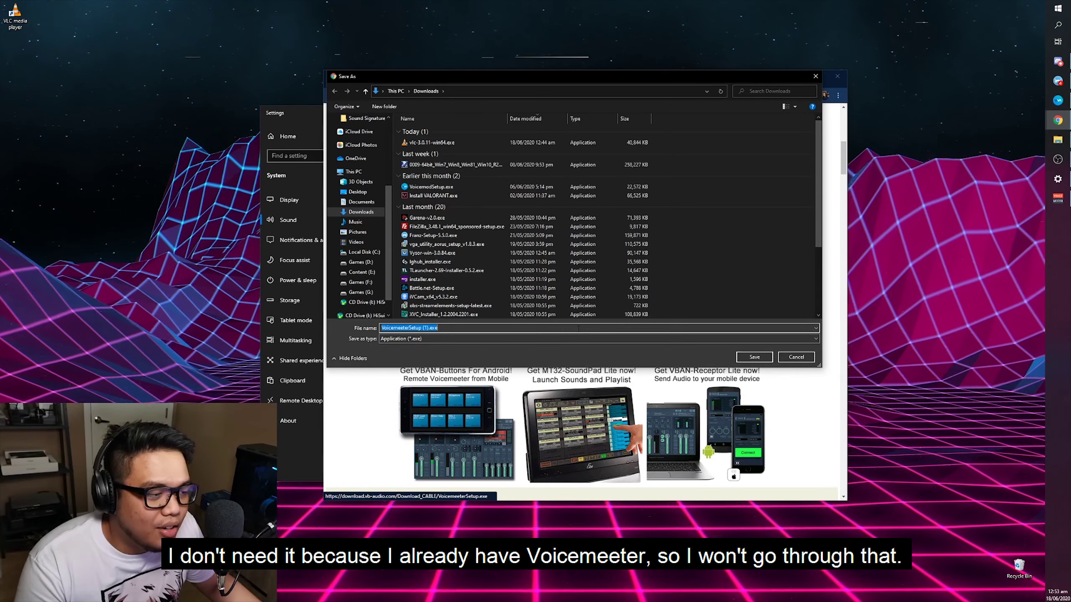
pyautogui.press('Escape')
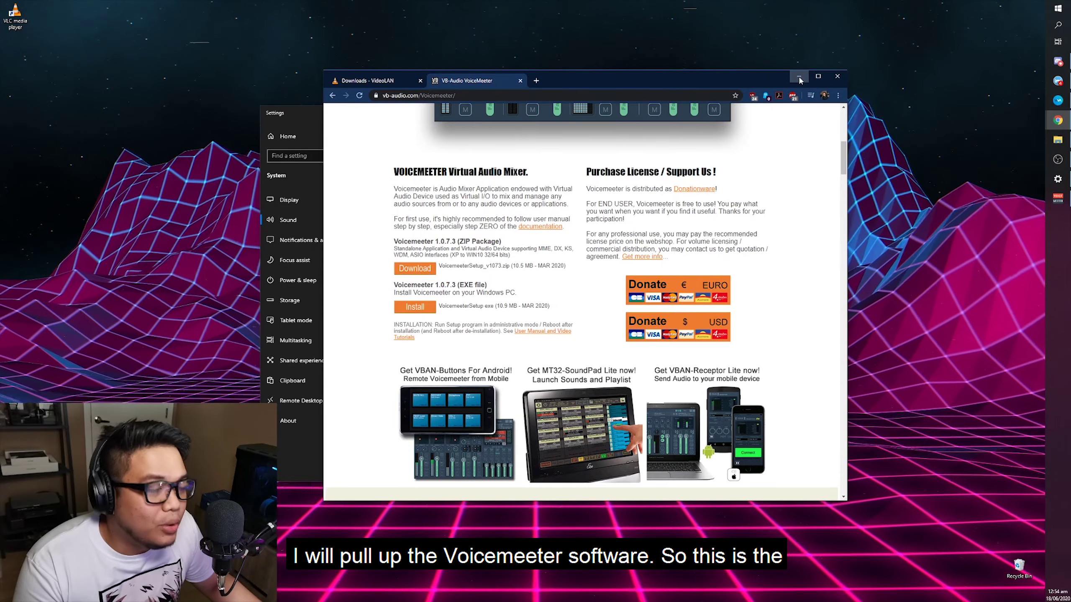
# Switch to Voicemeeter, with the browser and Settings windows minimised.
pyautogui.click(798, 77)
pyautogui.click(1057, 197)
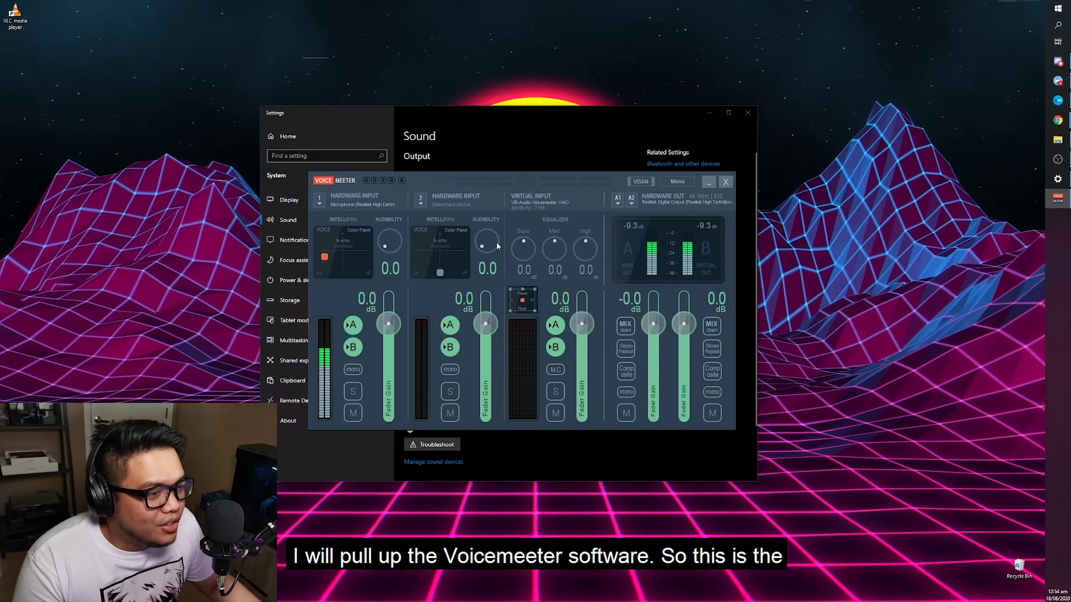
pyautogui.click(712, 112)
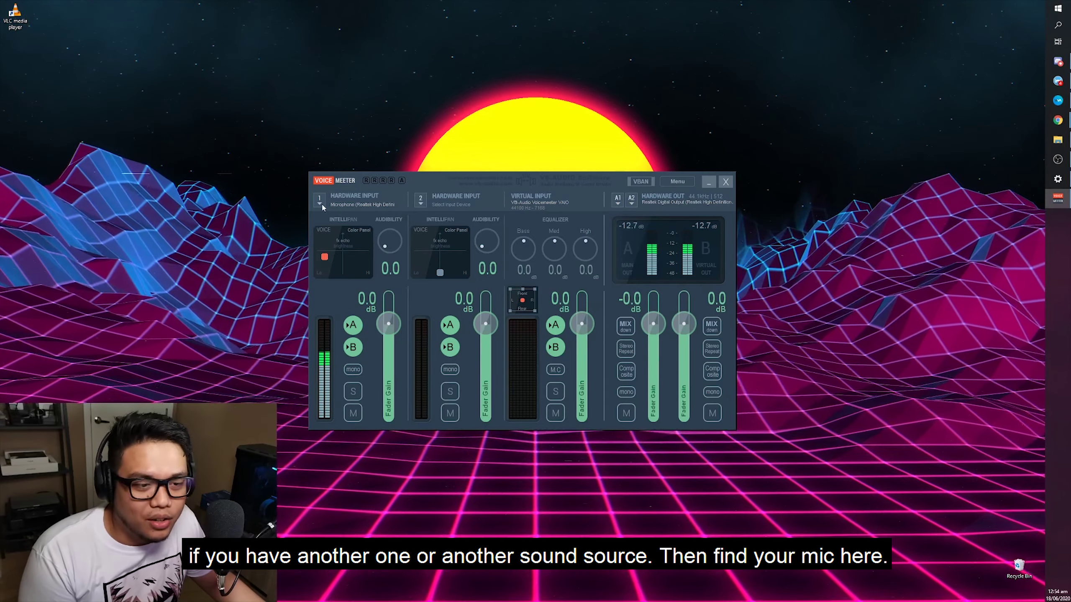
# Try the WDM Realtek microphone as hardware input 1, and set the input to MME: Microphone (Realtek High Defini).
pyautogui.click(324, 207)
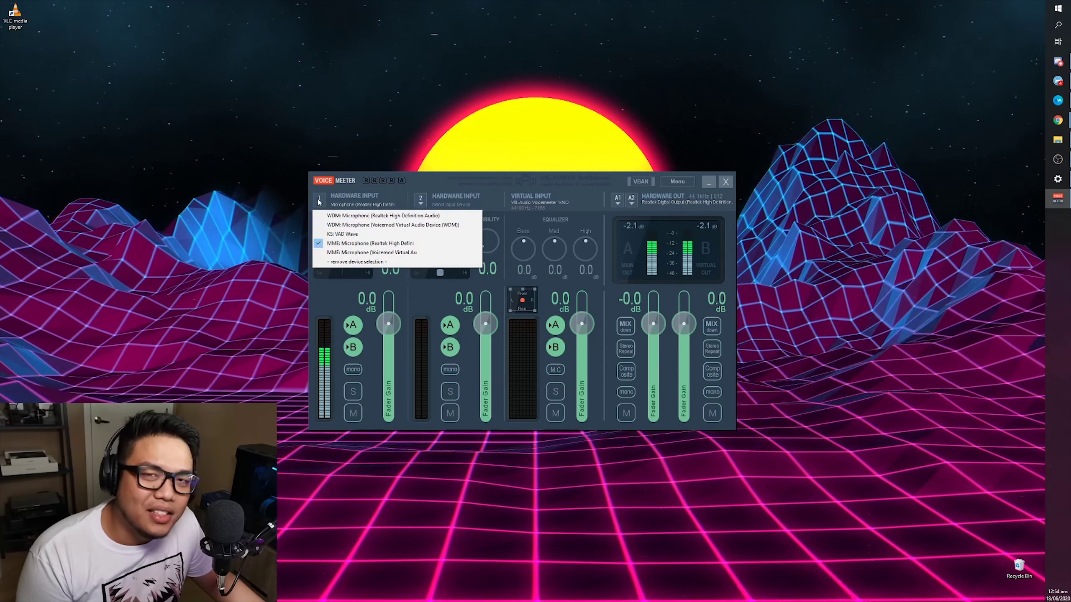
pyautogui.click(337, 216)
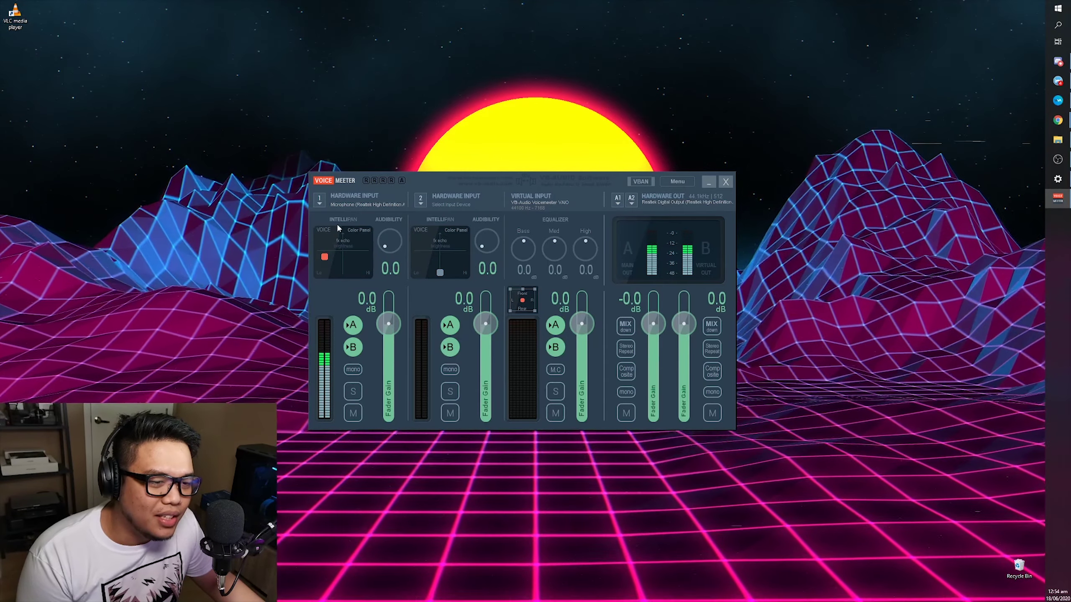
pyautogui.click(324, 204)
pyautogui.click(358, 242)
# Raise the fader gain of hardware input 1 slightly and return it to 0.0 dB.
pyautogui.moveTo(388, 324); pyautogui.dragTo(398, 309)
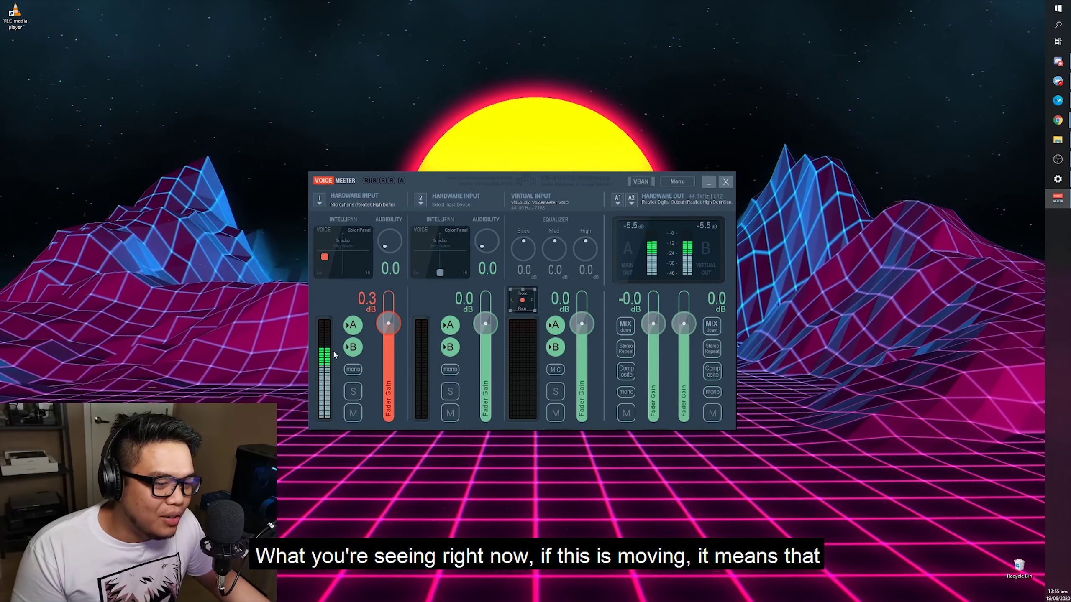
pyautogui.moveTo(388, 323); pyautogui.dragTo(388, 327)
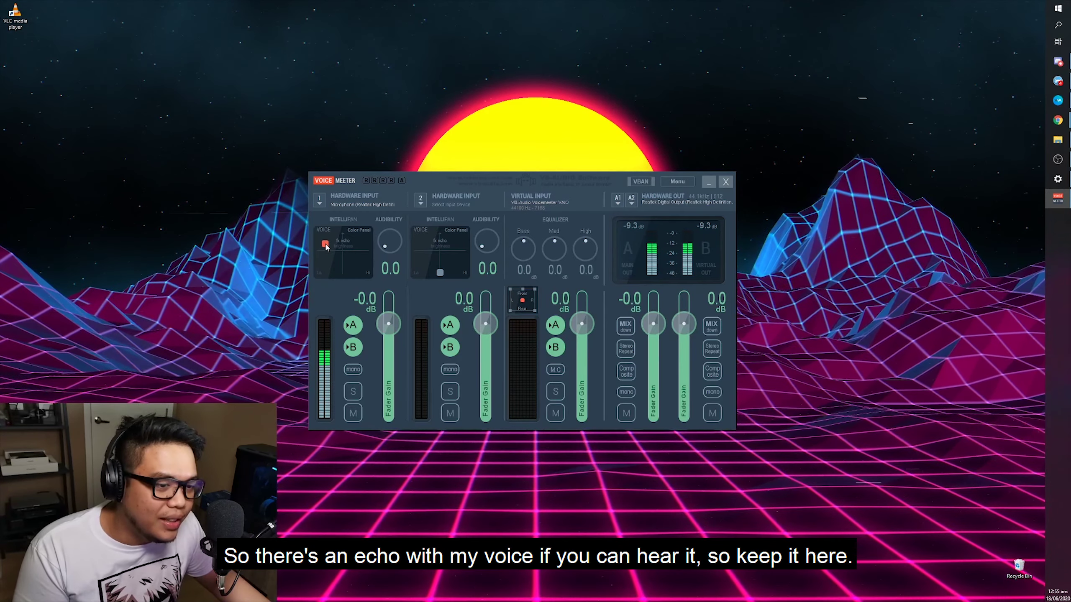
# Test hardware input 1's Intellipan voice marker at several pad edges, and settle it in the left part, just below the horizontal axis.
pyautogui.moveTo(326, 256); pyautogui.dragTo(327, 258)
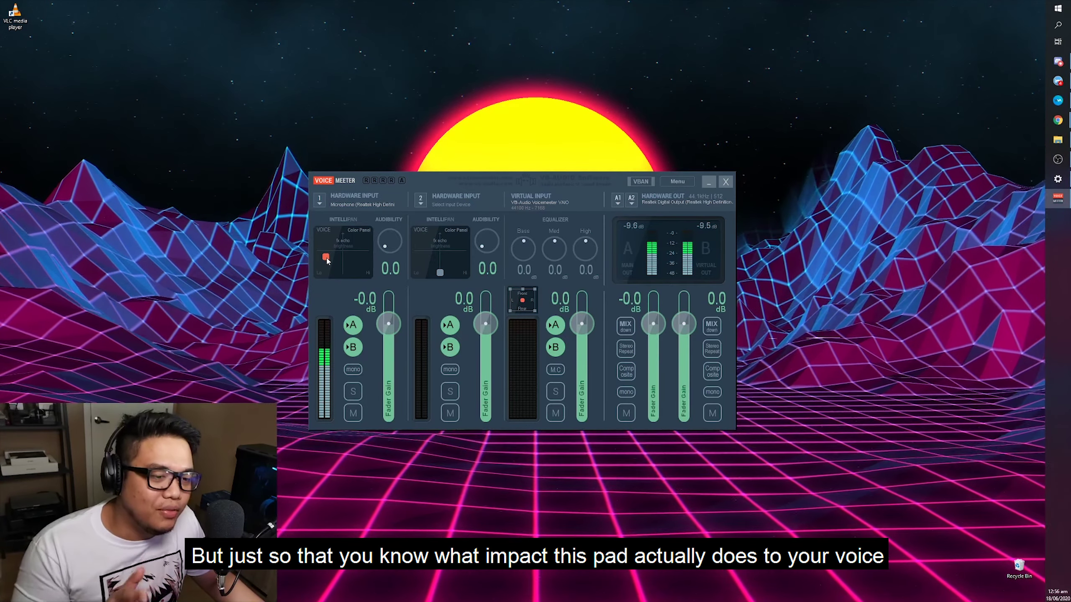
pyautogui.moveTo(327, 261); pyautogui.dragTo(321, 258)
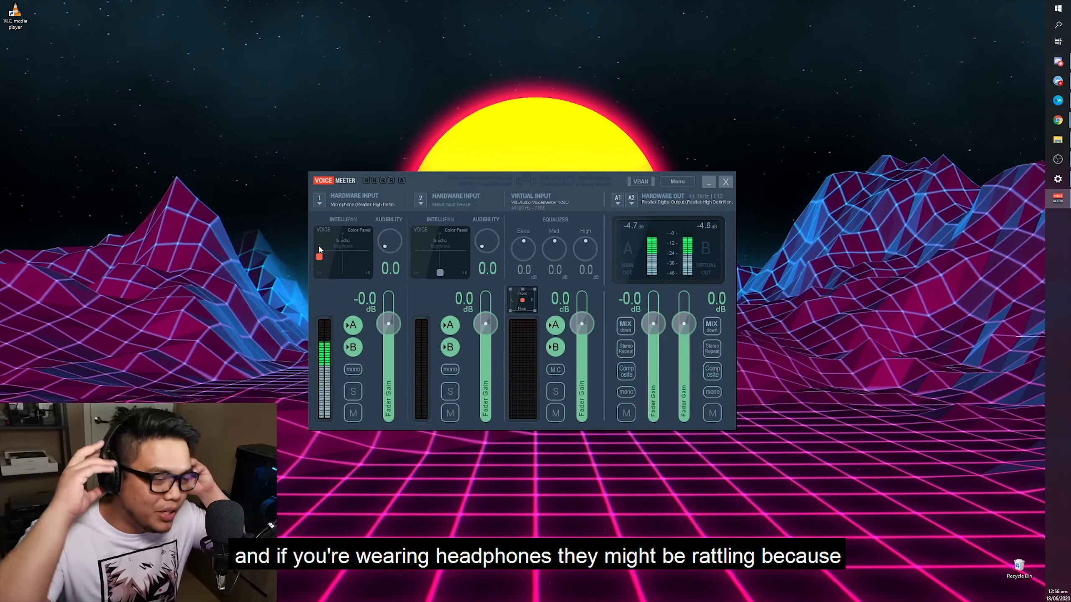
pyautogui.moveTo(304, 233); pyautogui.dragTo(310, 281)
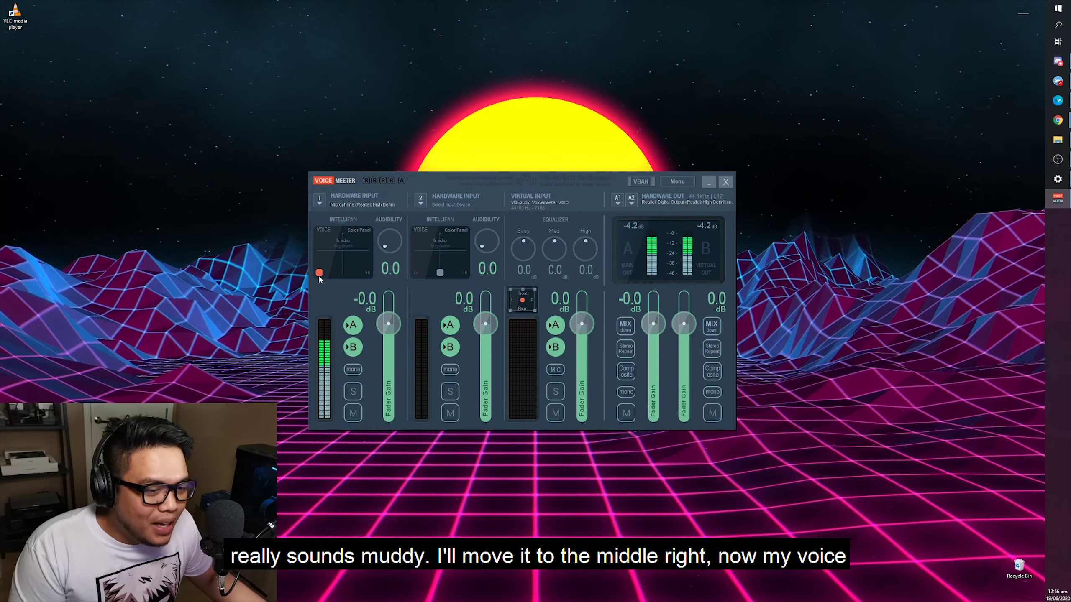
pyautogui.moveTo(339, 270); pyautogui.dragTo(374, 259)
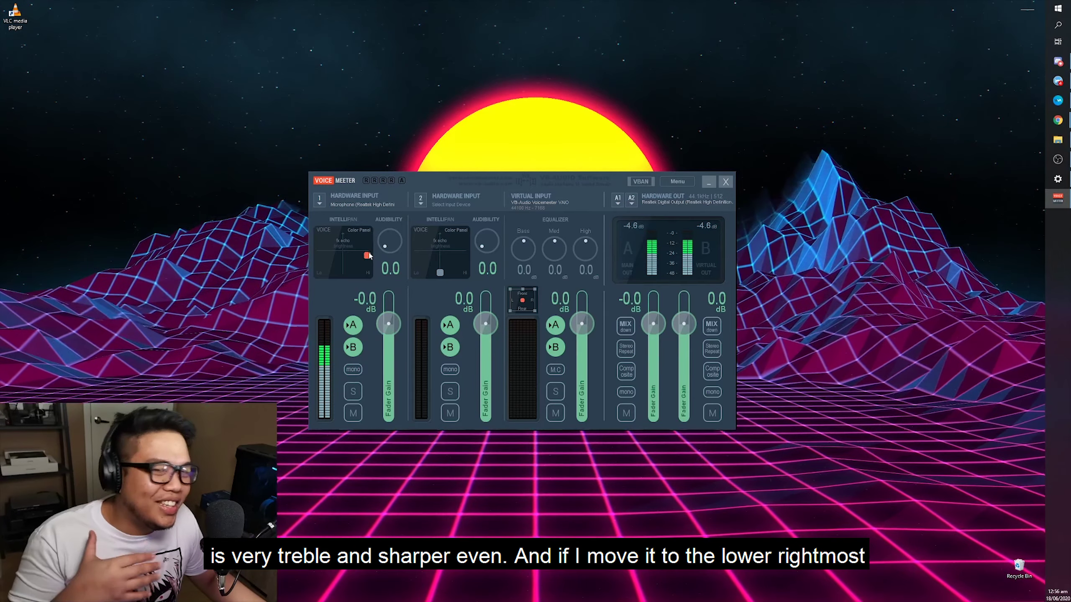
pyautogui.moveTo(369, 255); pyautogui.dragTo(369, 274)
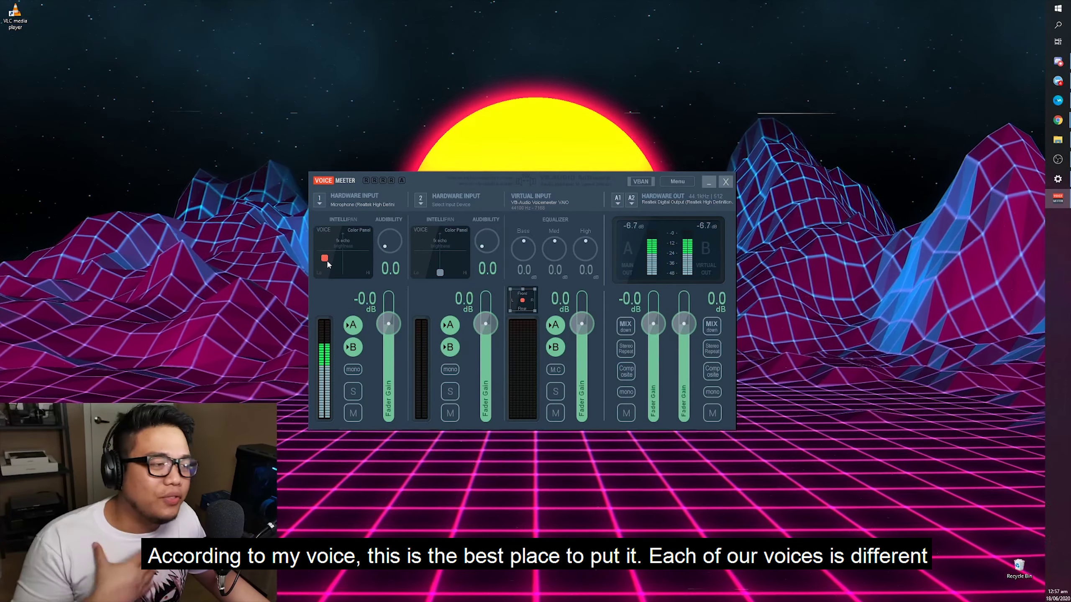
pyautogui.moveTo(325, 261)
pyautogui.mouseDown()
pyautogui.moveTo(335, 262)
pyautogui.moveTo(330, 270)
pyautogui.moveTo(327, 261)
pyautogui.mouseUp()
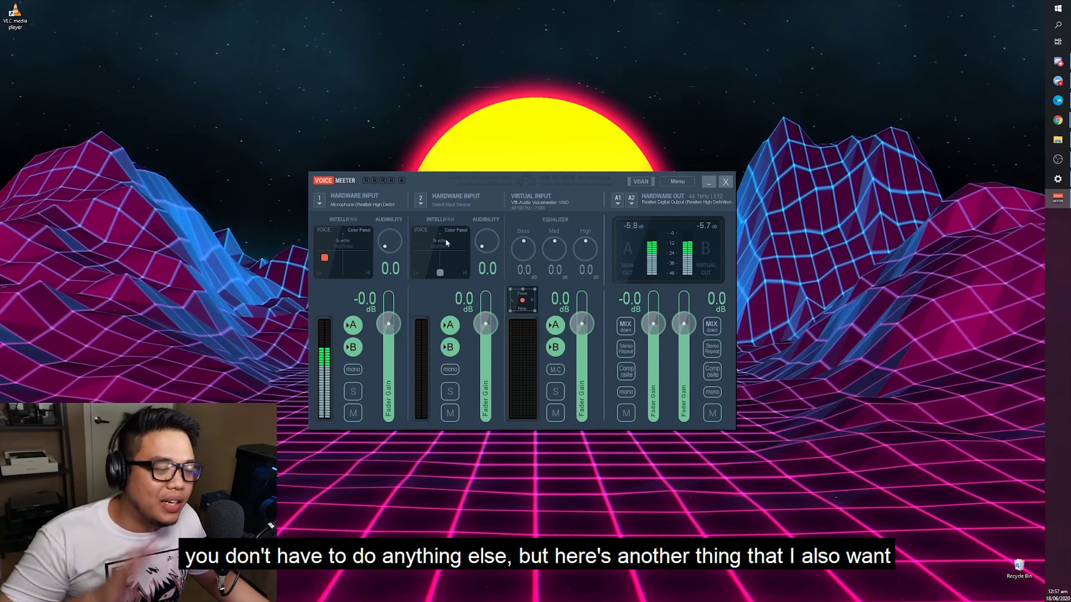
# Run the 15 Bands Graphic EQ, examine the band settings for Bus A, and close the equalizer.
pyautogui.click(672, 182)
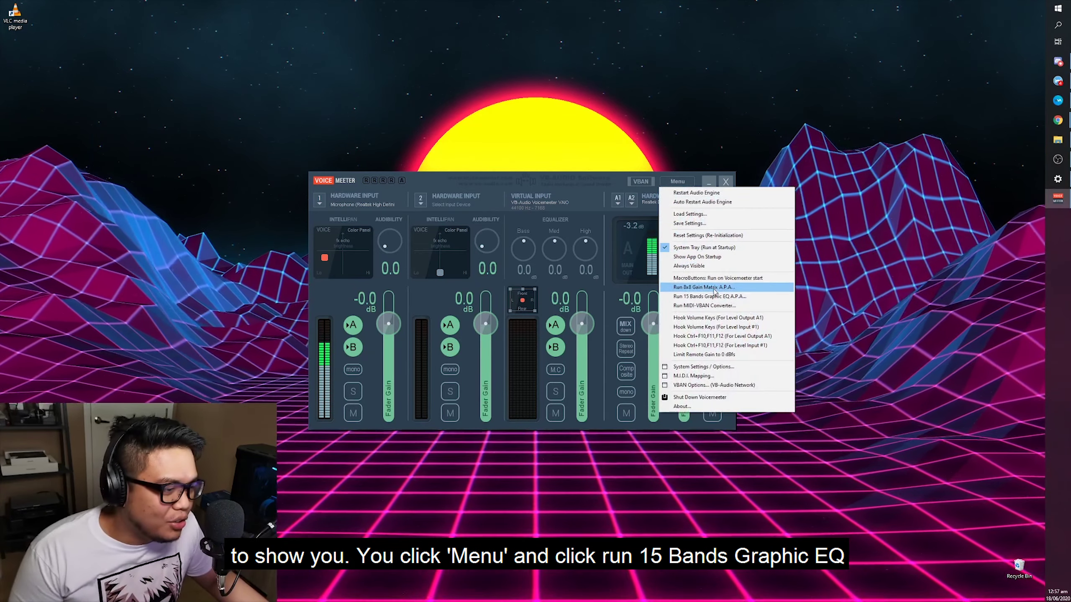
pyautogui.click(712, 299)
pyautogui.click(676, 182)
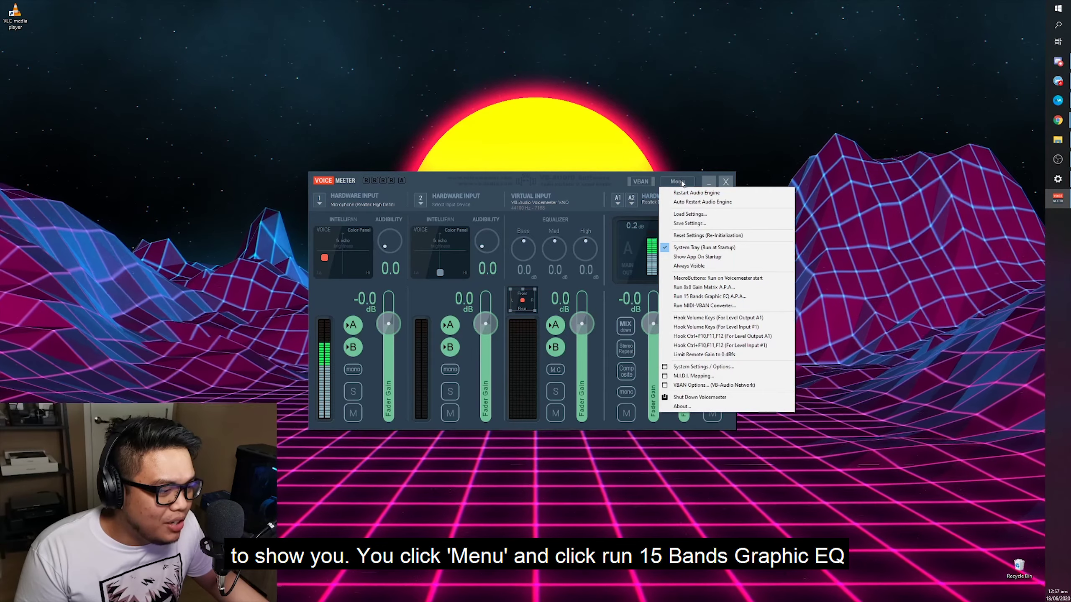
pyautogui.click(696, 297)
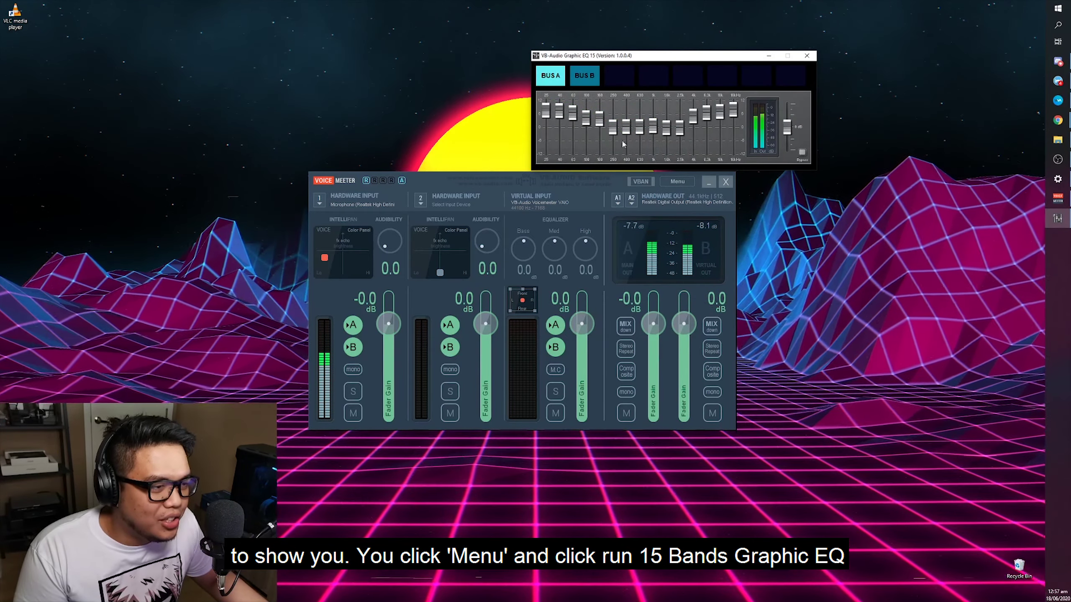
pyautogui.moveTo(631, 53); pyautogui.dragTo(400, 131)
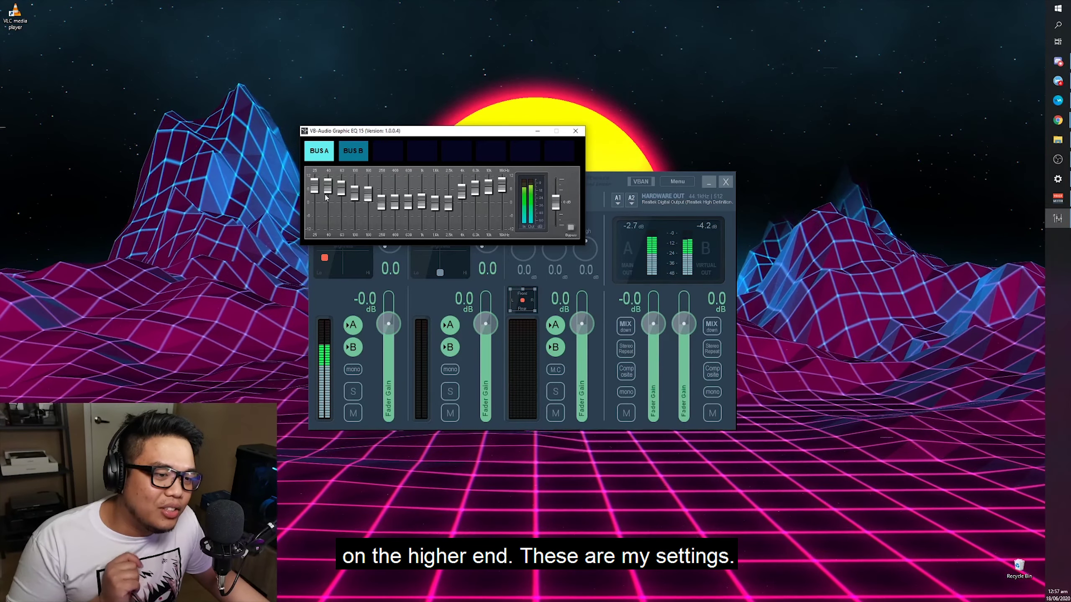
pyautogui.click(575, 131)
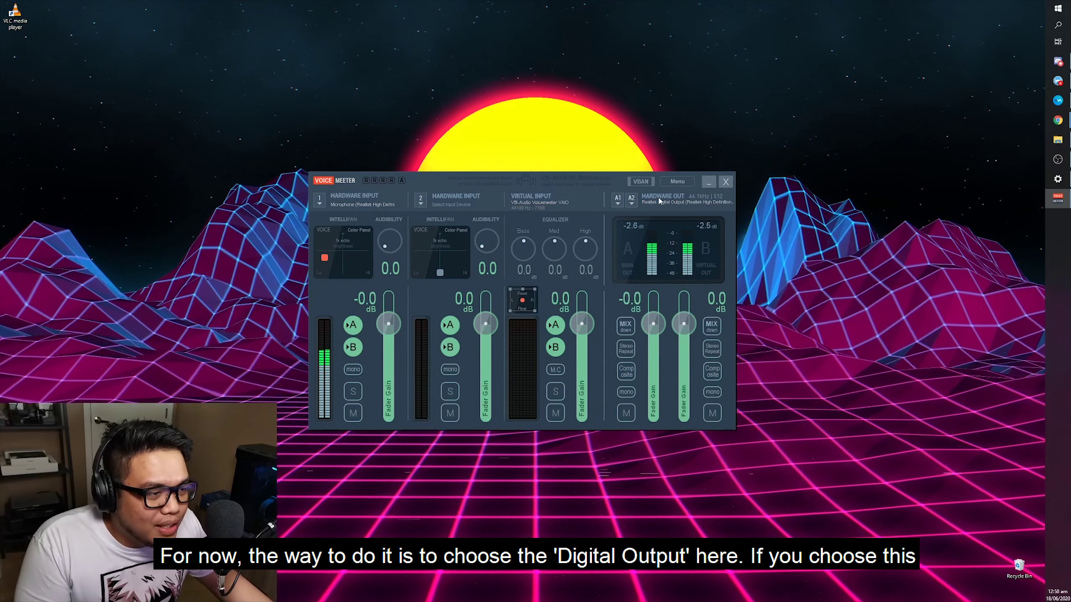
# Set the A1 hardware output to WDM: Realtek Digital Output (Realtek High Definition Audio).
pyautogui.click(660, 201)
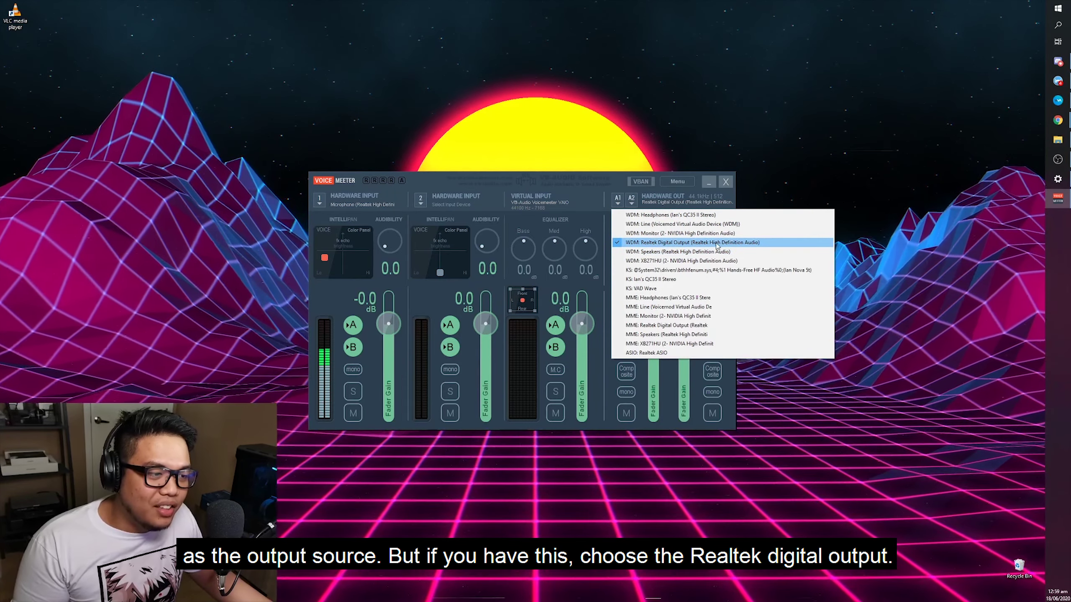
pyautogui.click(684, 243)
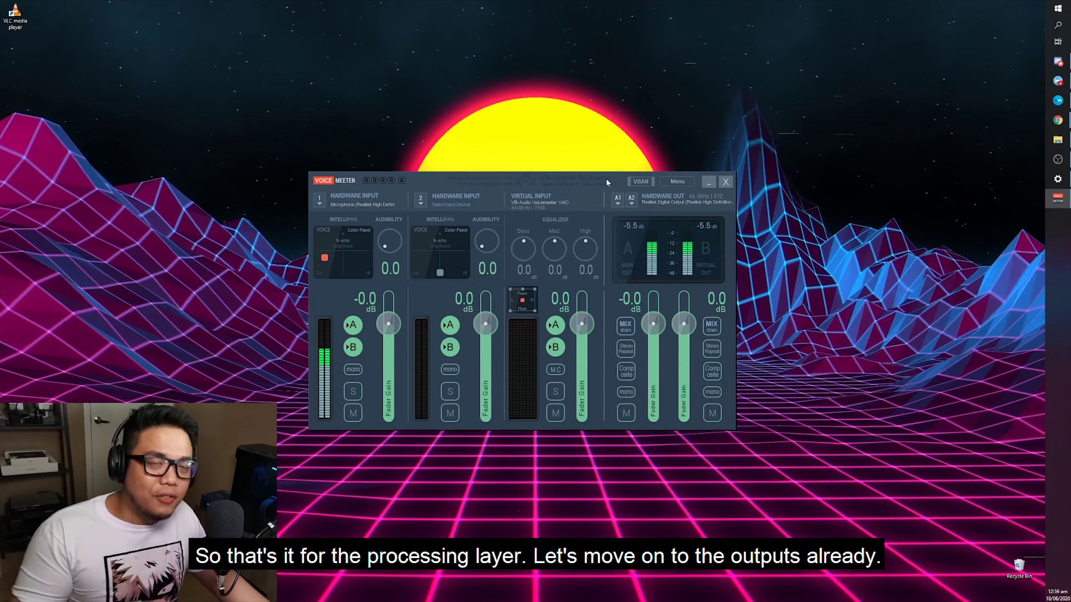